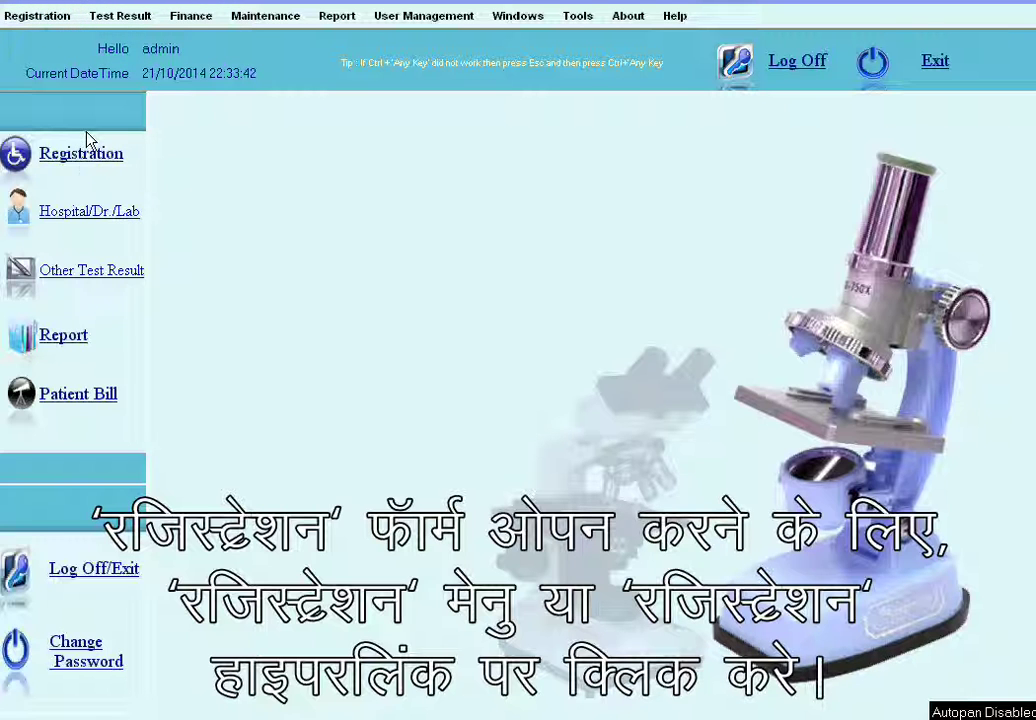
Step: Open the Registration form from the left sidebar
{"action": "left_click", "coordinate": [88, 170]}
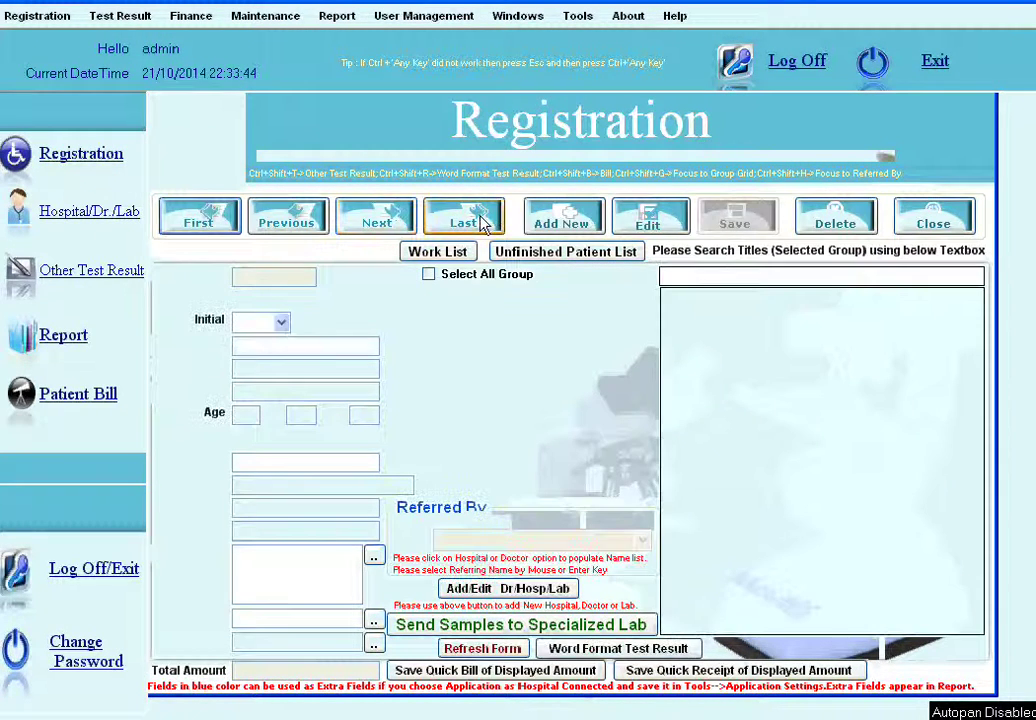
Step: Add a new patient record titled Mr. and enter the patient's first and last name
{"action": "left_click", "coordinate": [563, 217]}
{"action": "left_click", "coordinate": [565, 217]}
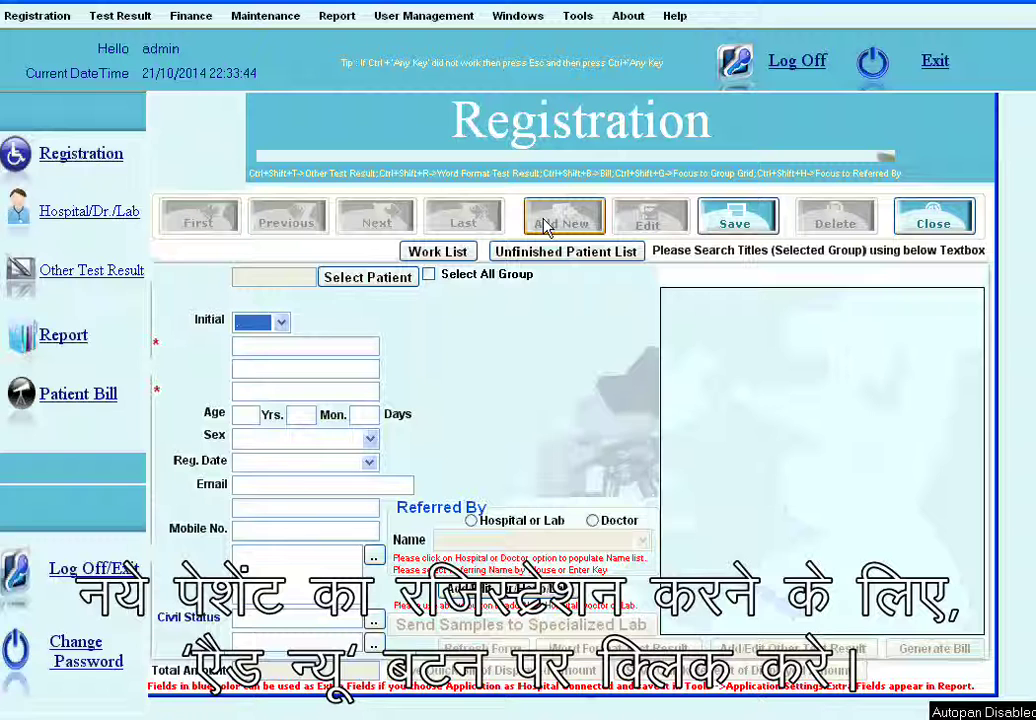
{"action": "left_click", "coordinate": [282, 323]}
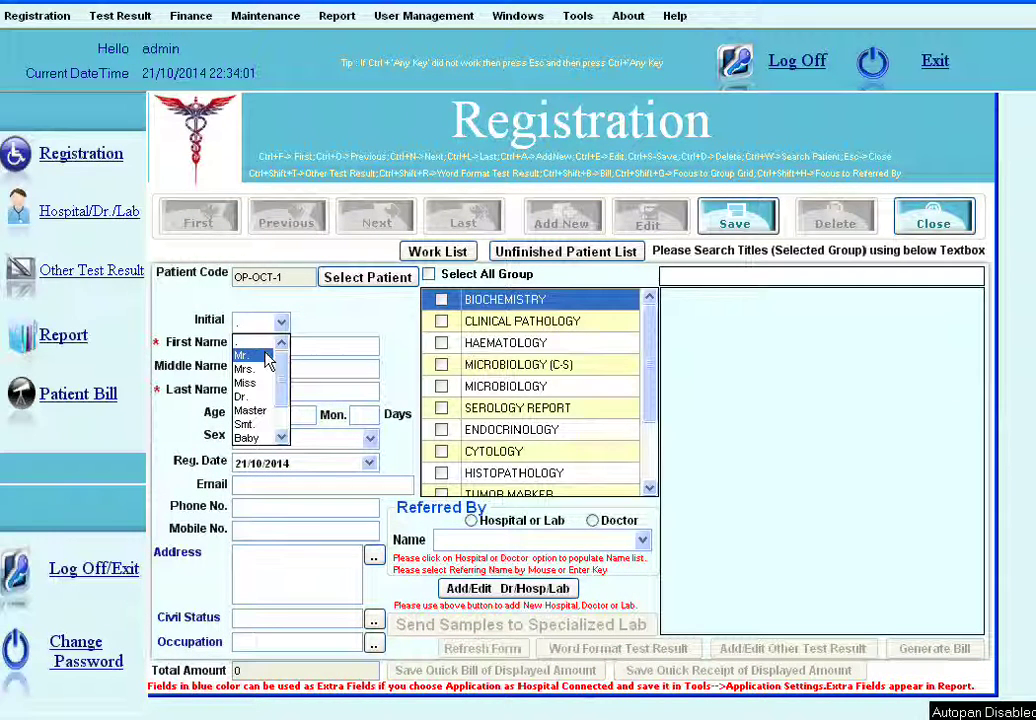
{"action": "left_click", "coordinate": [266, 356]}
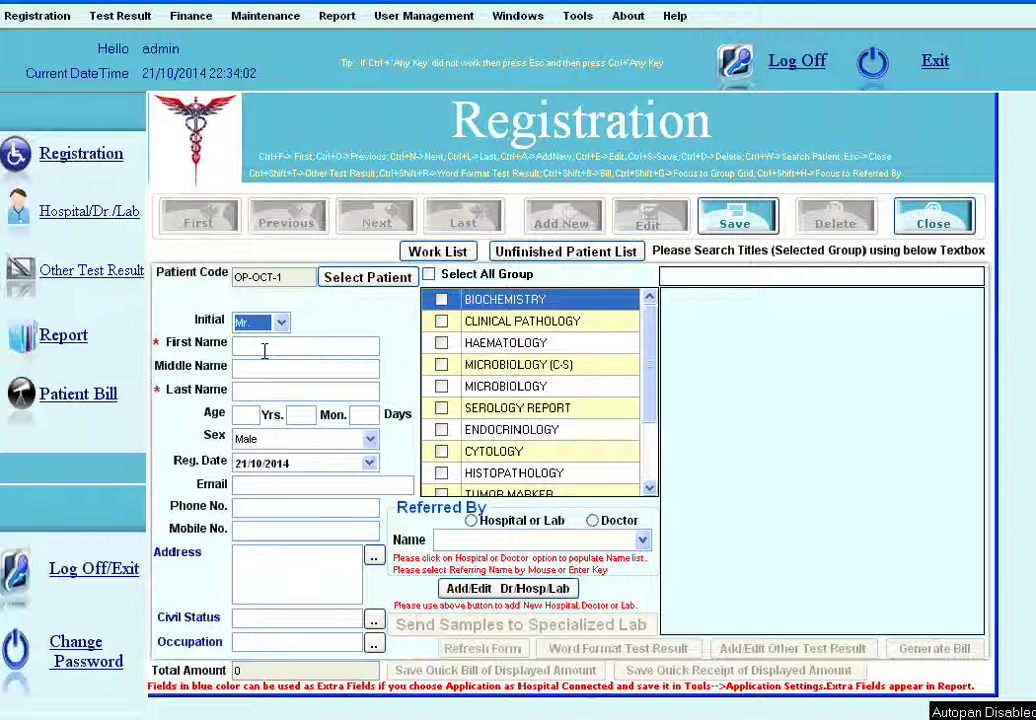
{"action": "left_click", "coordinate": [264, 346]}
{"action": "key", "text": "Tab"}
{"action": "key", "text": "Tab"}
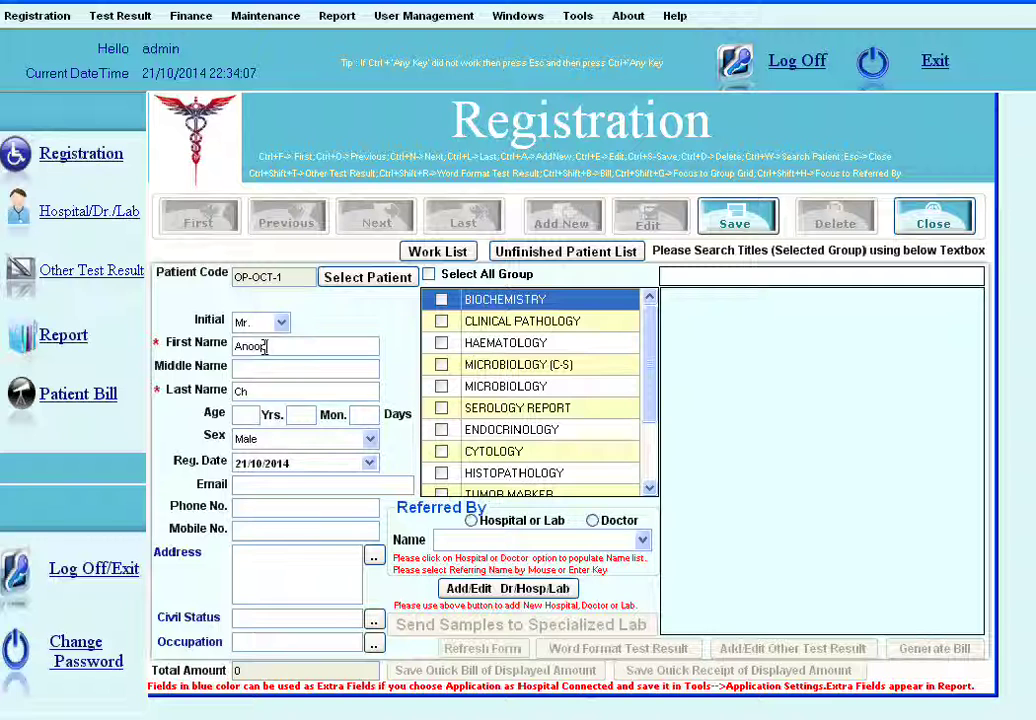
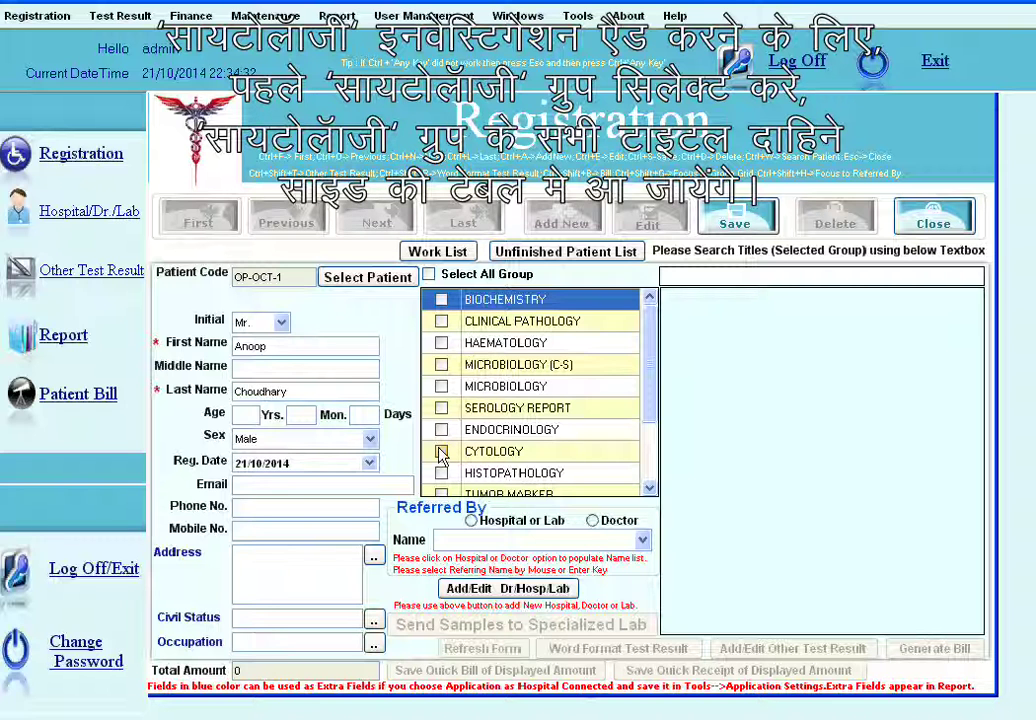
Step: Tick the Cytology group and order FNAC with Procedure, then clear the cytology titles list
{"action": "left_click", "coordinate": [442, 453]}
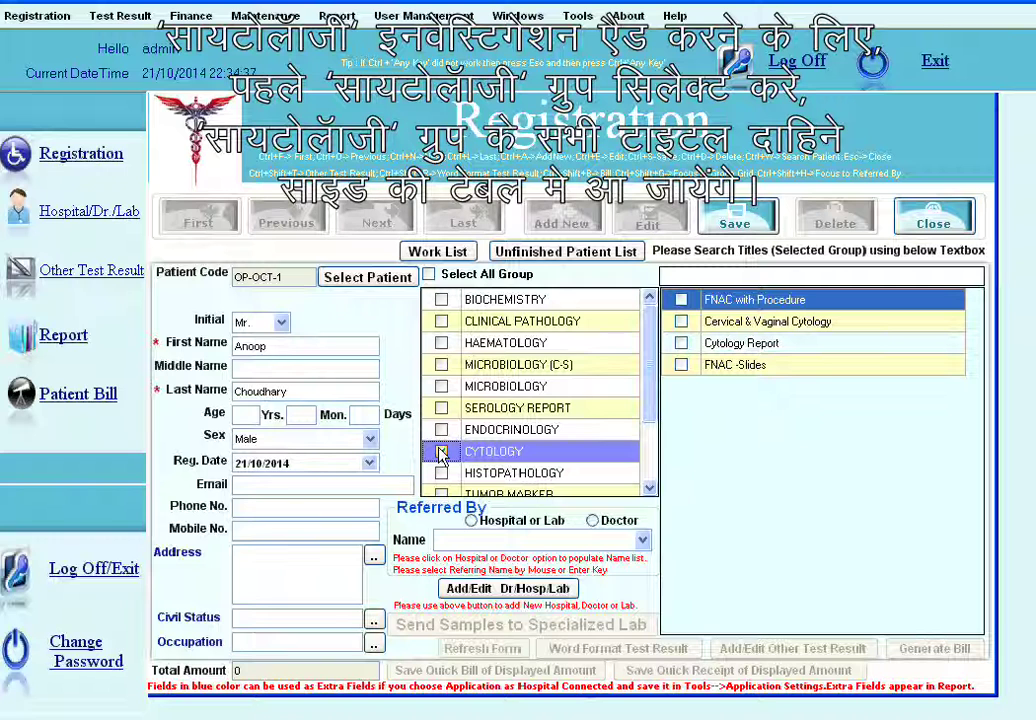
{"action": "left_click", "coordinate": [442, 453]}
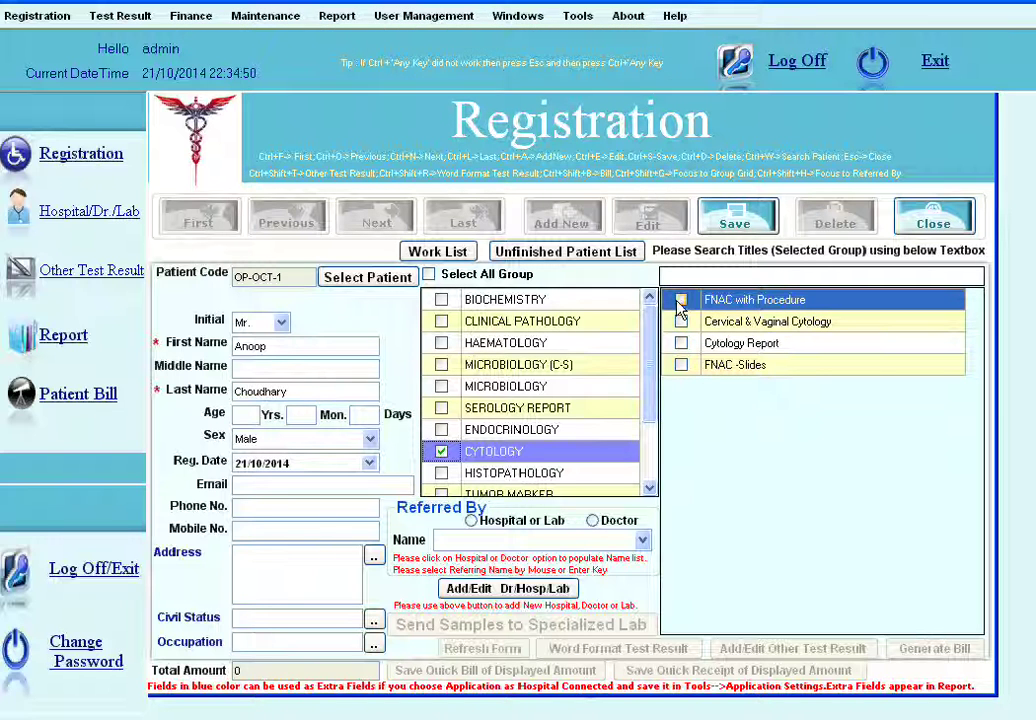
{"action": "left_click", "coordinate": [682, 300]}
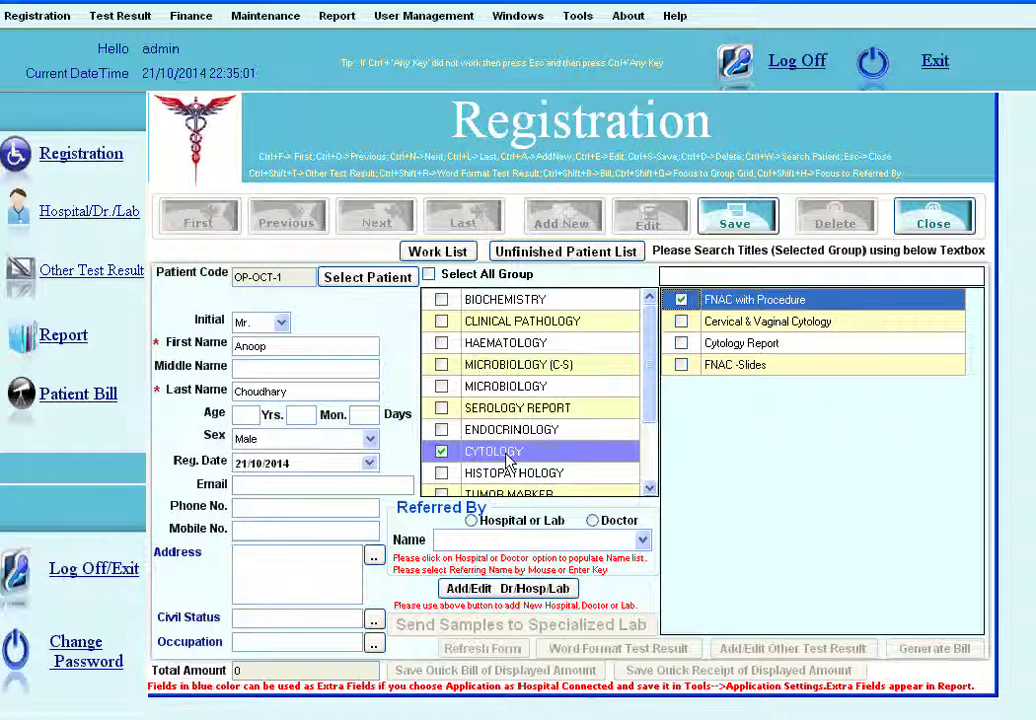
{"action": "left_click", "coordinate": [441, 453]}
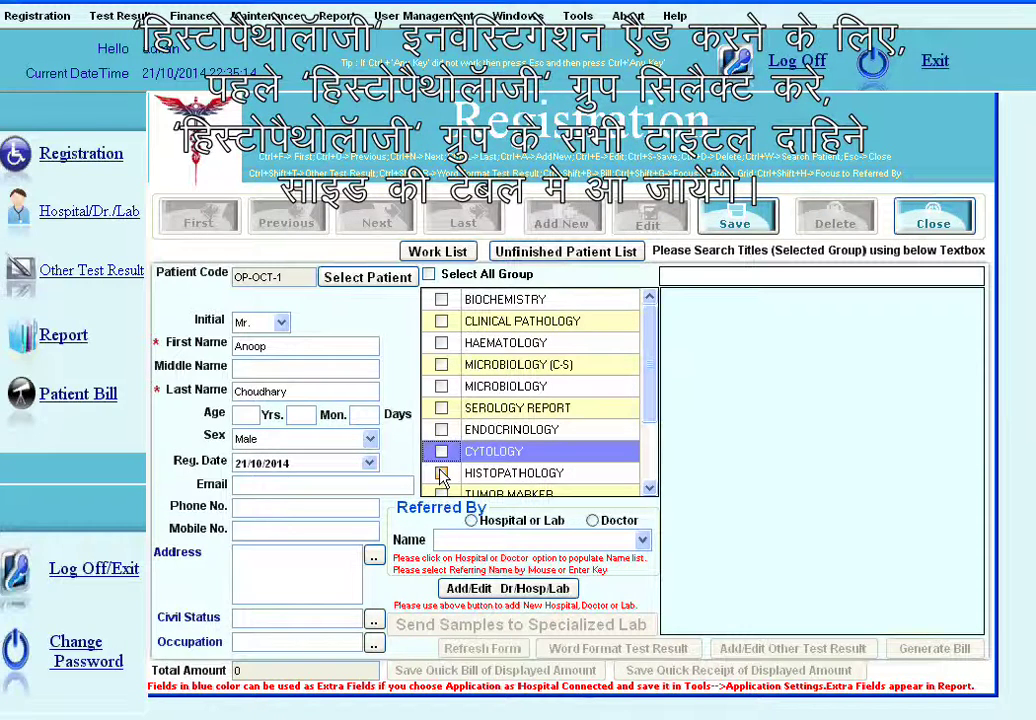
Step: Select the Histopathology group and tick the Histo Pathology Report test
{"action": "left_click", "coordinate": [441, 475]}
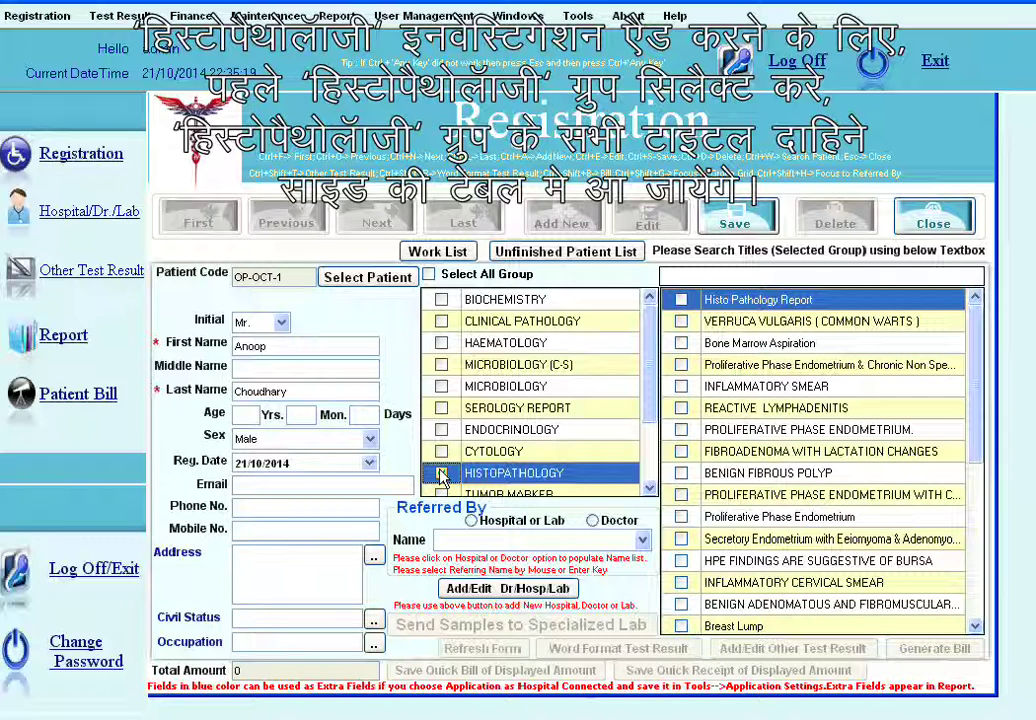
{"action": "left_click", "coordinate": [442, 474]}
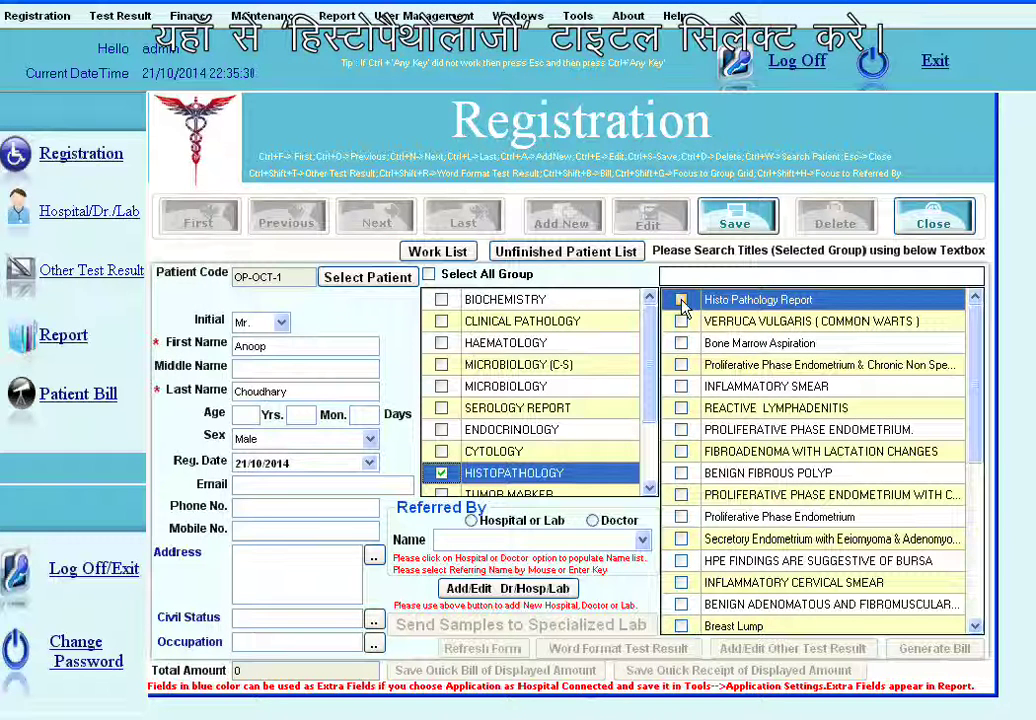
{"action": "left_click", "coordinate": [681, 300]}
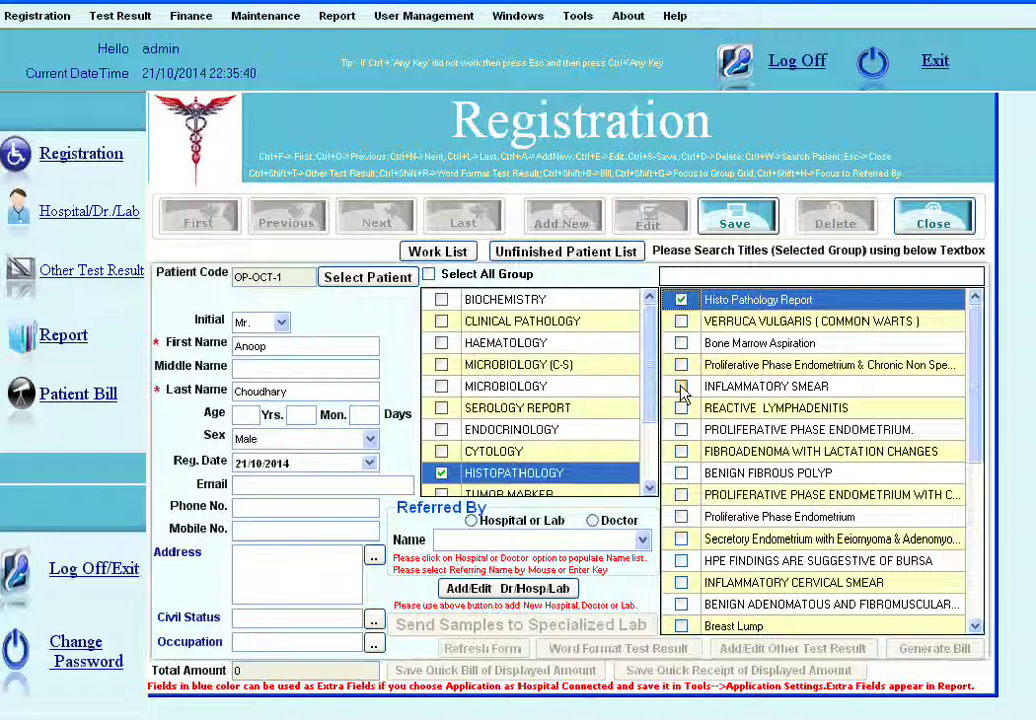
Step: Save the registration with both tests, totalling 400, and confirm the success message
{"action": "left_click", "coordinate": [730, 232]}
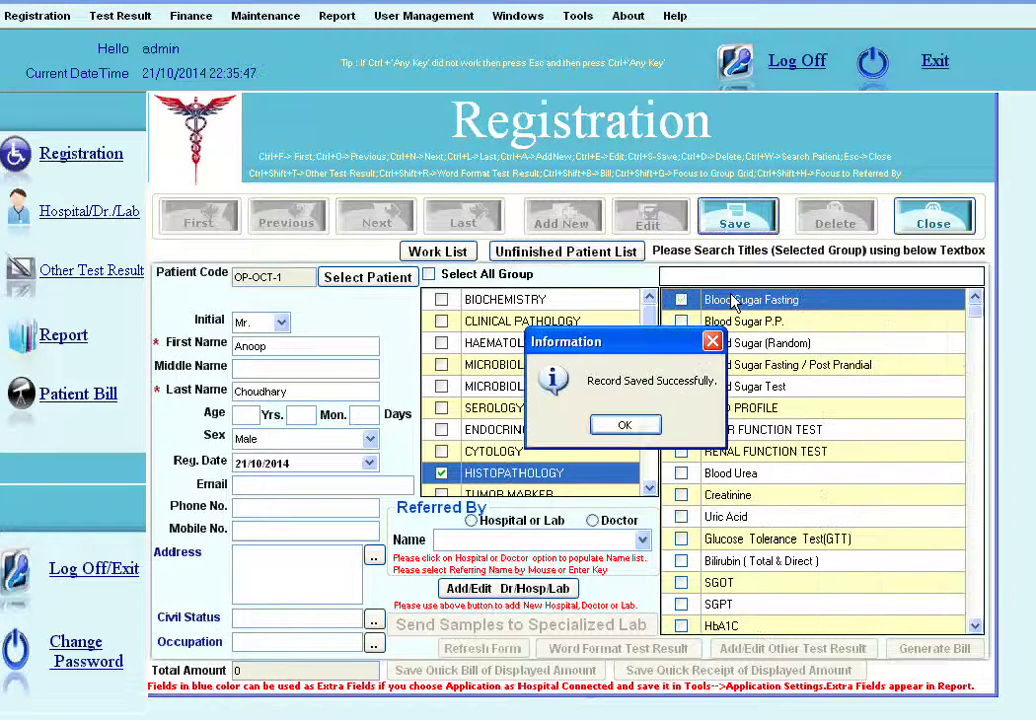
{"action": "left_click", "coordinate": [643, 428]}
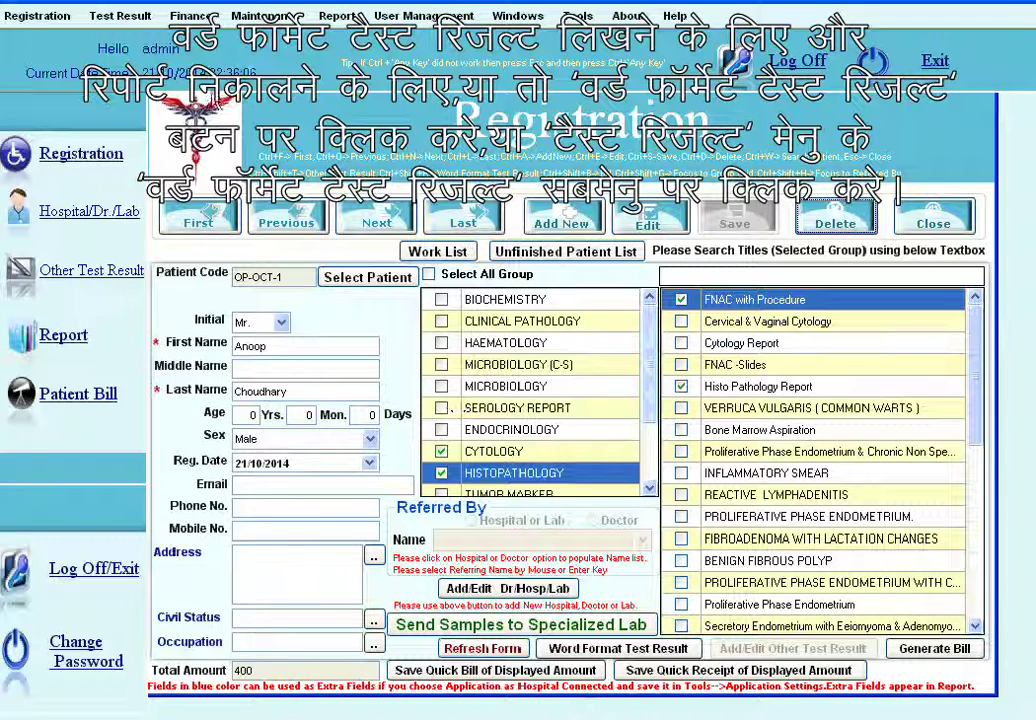
Step: Bring up the Word Format Test Result window for the FNAC with Procedure test
{"action": "left_click", "coordinate": [140, 18]}
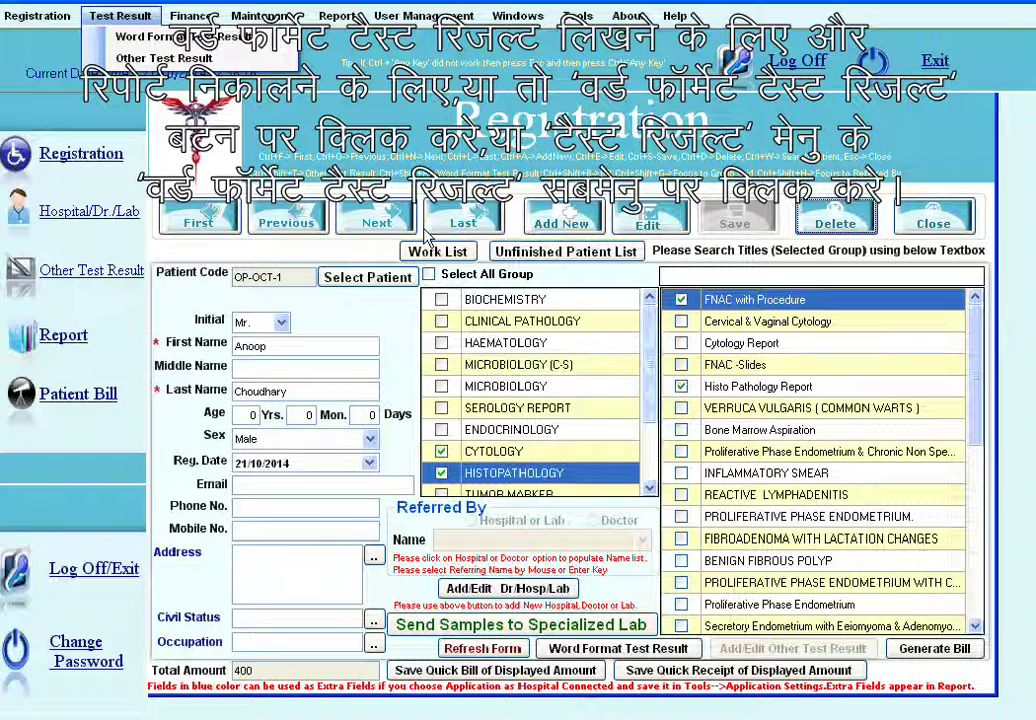
{"action": "left_click", "coordinate": [648, 651]}
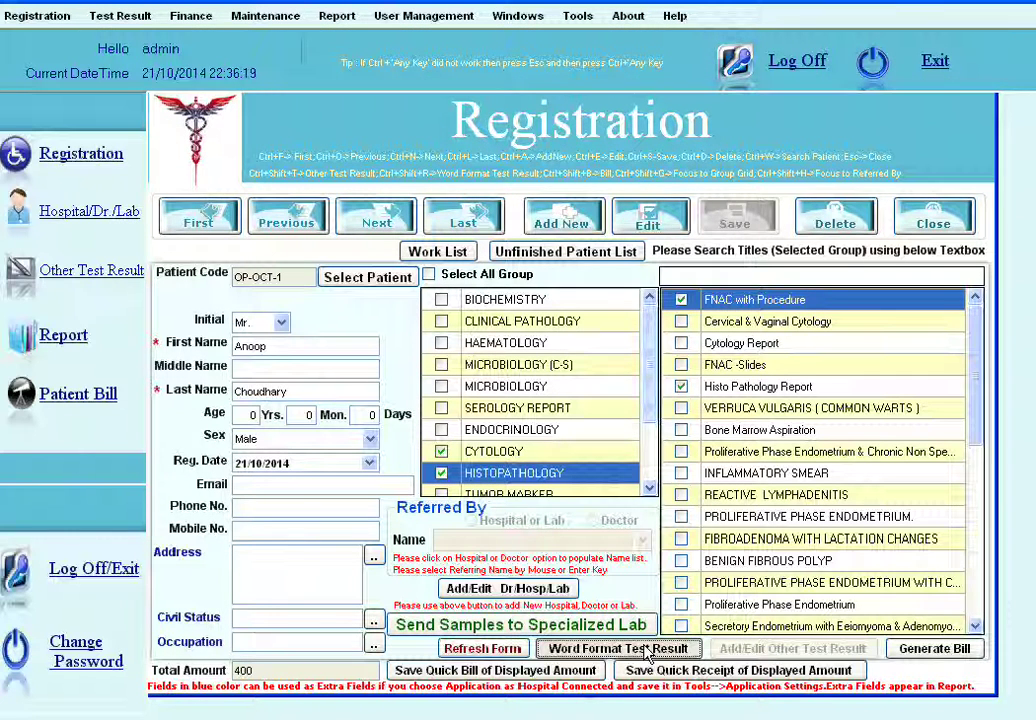
{"action": "left_click", "coordinate": [648, 651]}
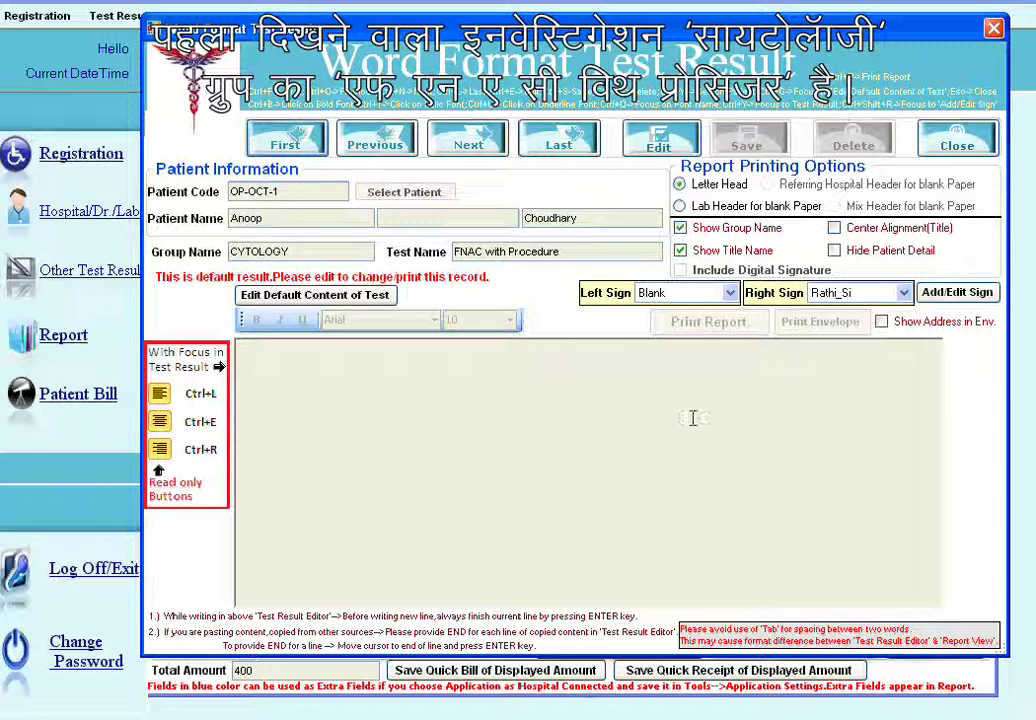
Step: Paste the FNAC report text, remove the extra Specimen and blank lines, and save it
{"action": "left_click", "coordinate": [664, 146]}
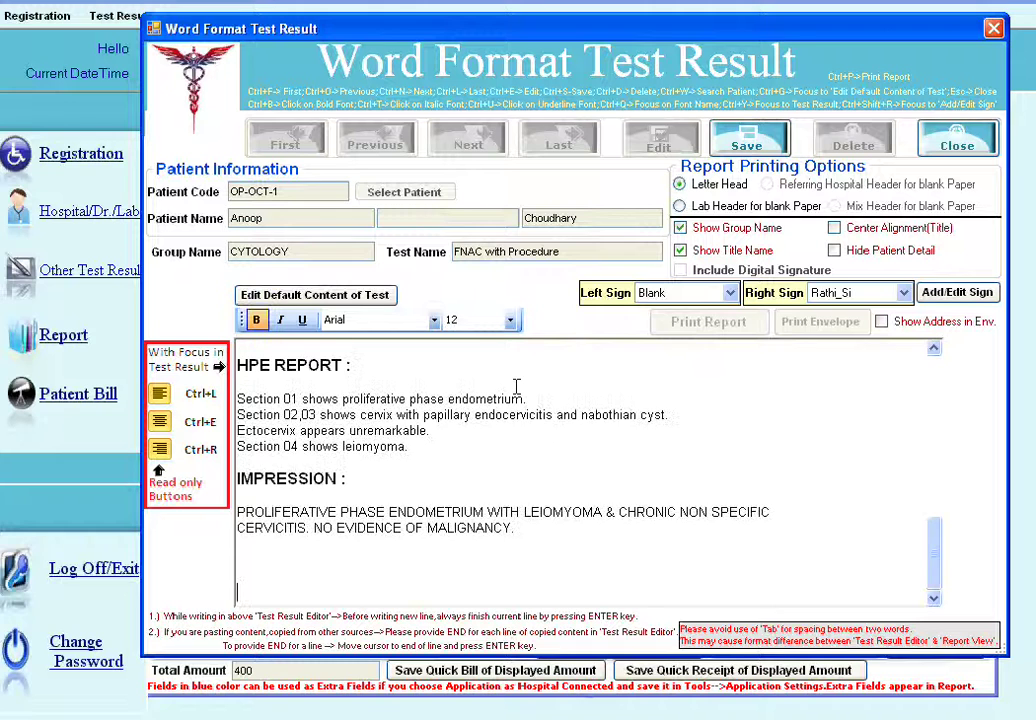
{"action": "type", "text": "HPE REPORT :  Section 01 shows proliferative phase endometrium. Section 02,03 shows cervix with papillary endocervicitis and nabothian cyst. Ectocervix appears unremarkable. Section 04 shows leiomyoma.  IMPRESSION :  PROLIFERATIVE PHASE ENDOMETRIUM WITH LEIOMYOMA & CHRONIC NON SPECIFIC CERVICITIS. NO EVIDENCE OF MALIGNANCY."}
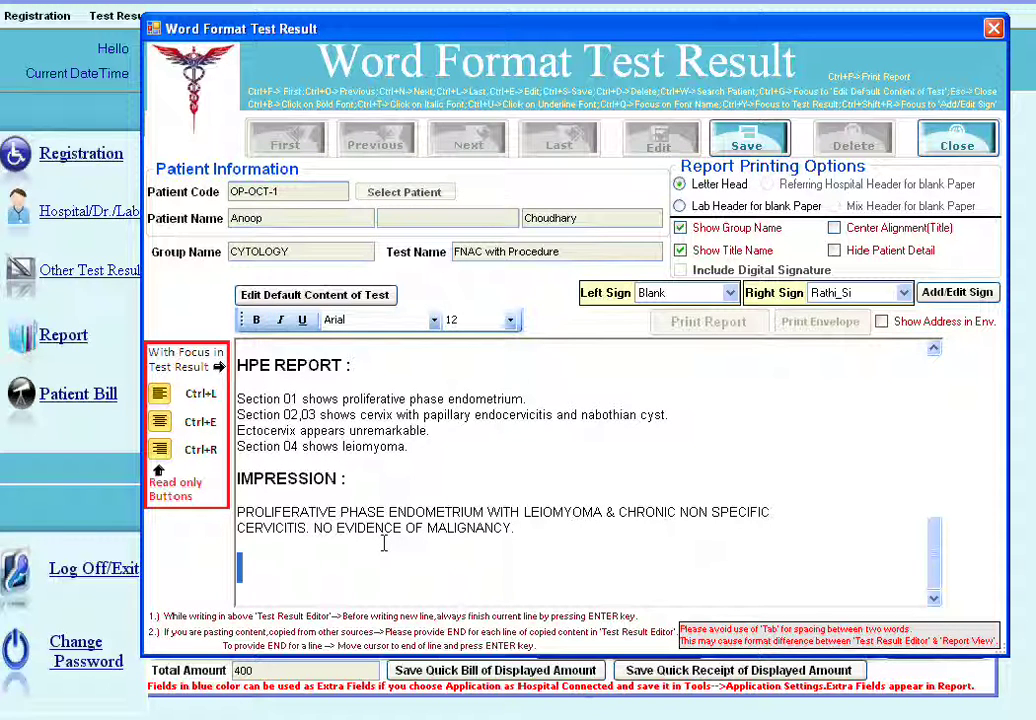
{"action": "left_click_drag", "start_coordinate": [383, 543], "coordinate": [261, 555]}
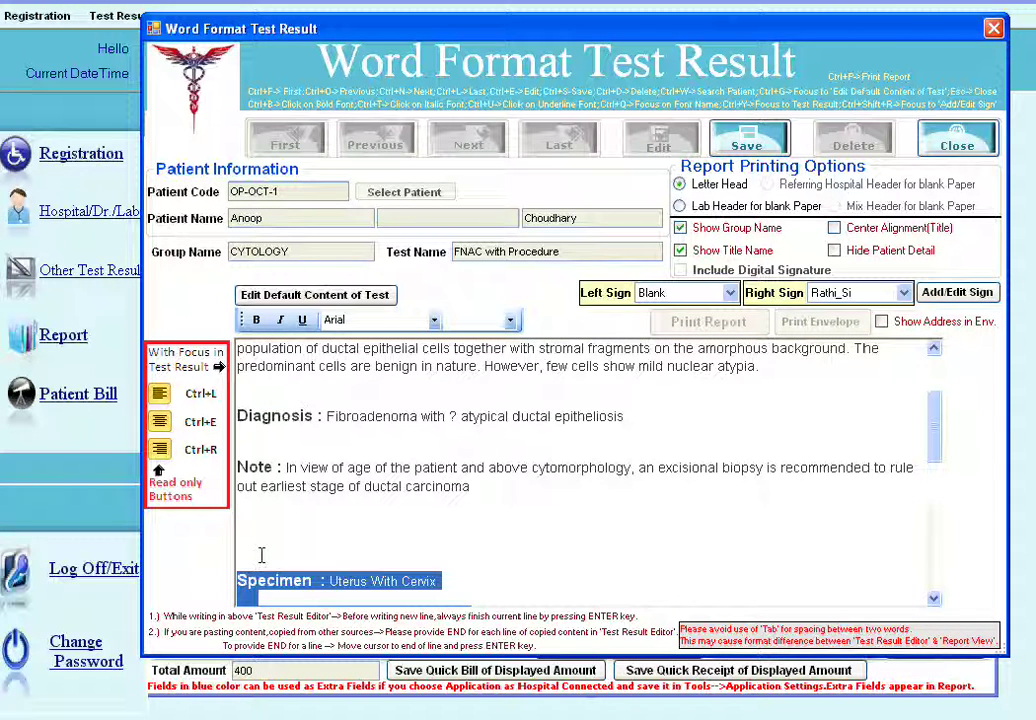
{"action": "key", "text": "Delete"}
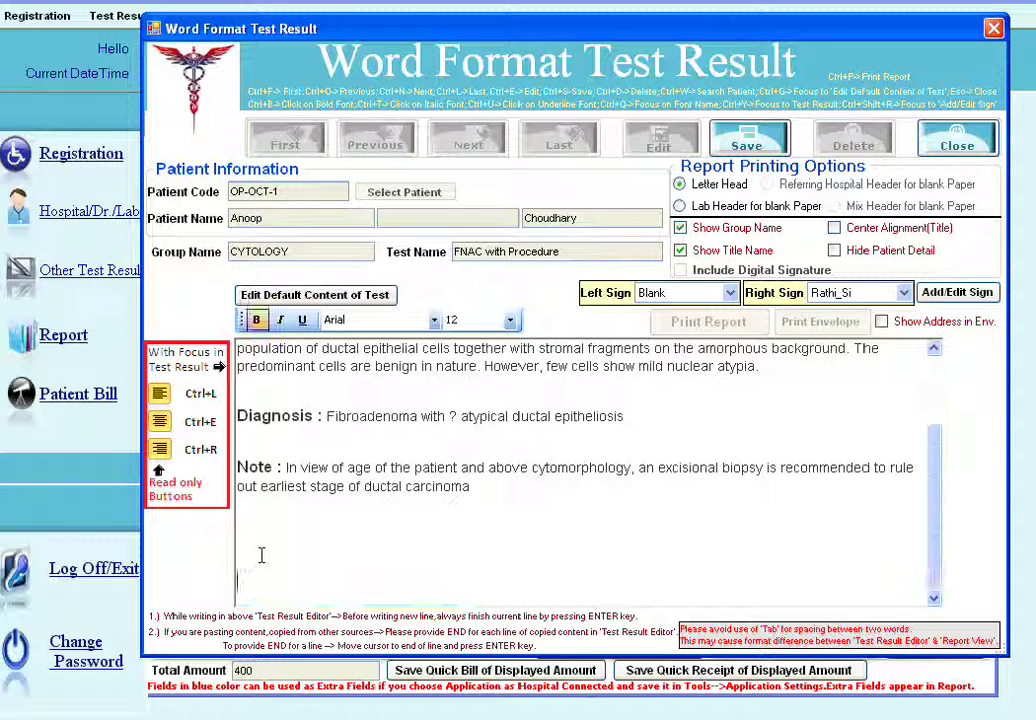
{"action": "key", "text": "BackSpace"}
{"action": "key", "text": "BackSpace"}
{"action": "key", "text": "BackSpace"}
{"action": "key", "text": "BackSpace"}
{"action": "key", "text": "BackSpace"}
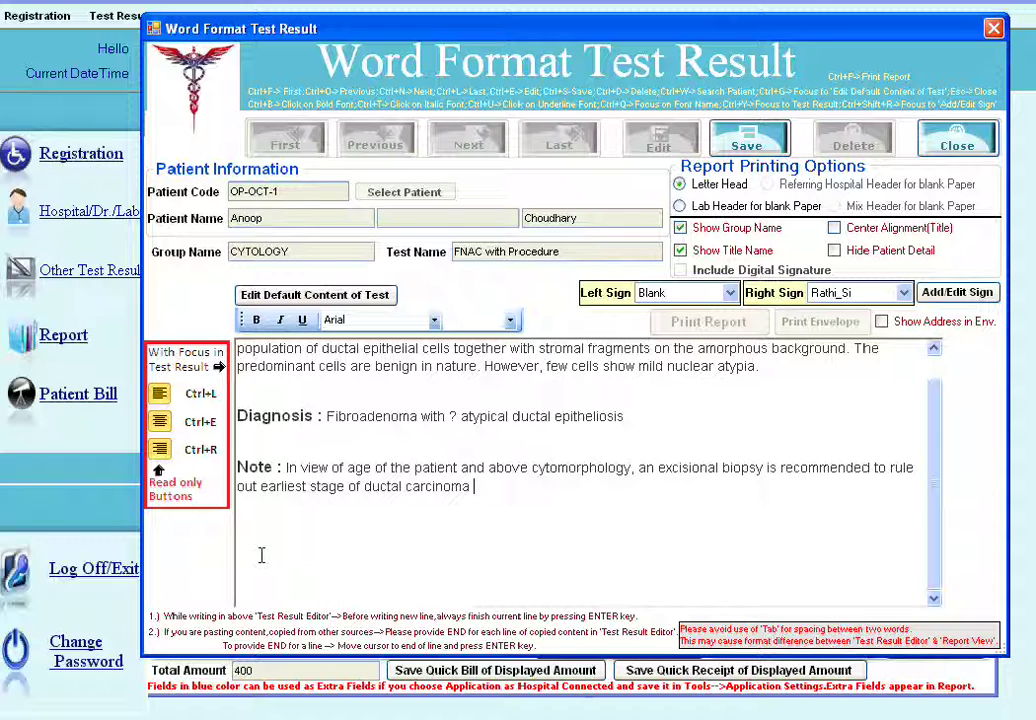
{"action": "key", "text": "Up"}
{"action": "key", "text": "Up"}
{"action": "key", "text": "Up"}
{"action": "key", "text": "Up"}
{"action": "key", "text": "Up"}
{"action": "scroll", "coordinate": [261, 555], "scroll_direction": "up", "scroll_amount": 1}
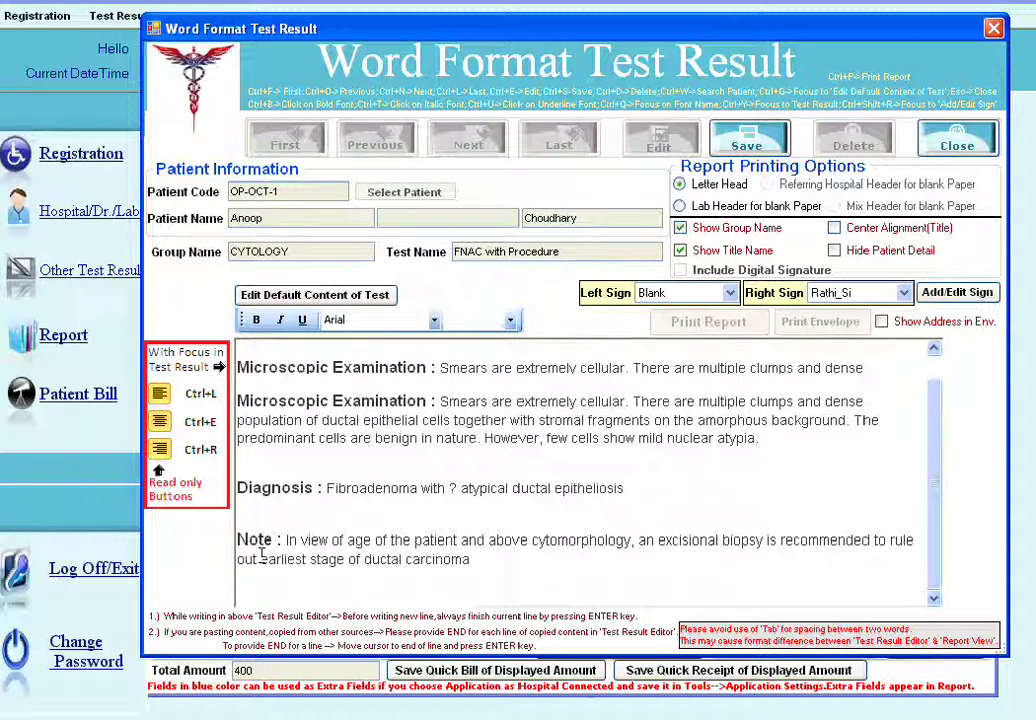
{"action": "key", "text": "Up"}
{"action": "key", "text": "Up"}
{"action": "key", "text": "Up"}
{"action": "key", "text": "Up"}
{"action": "key", "text": "Up"}
{"action": "key", "text": "Up"}
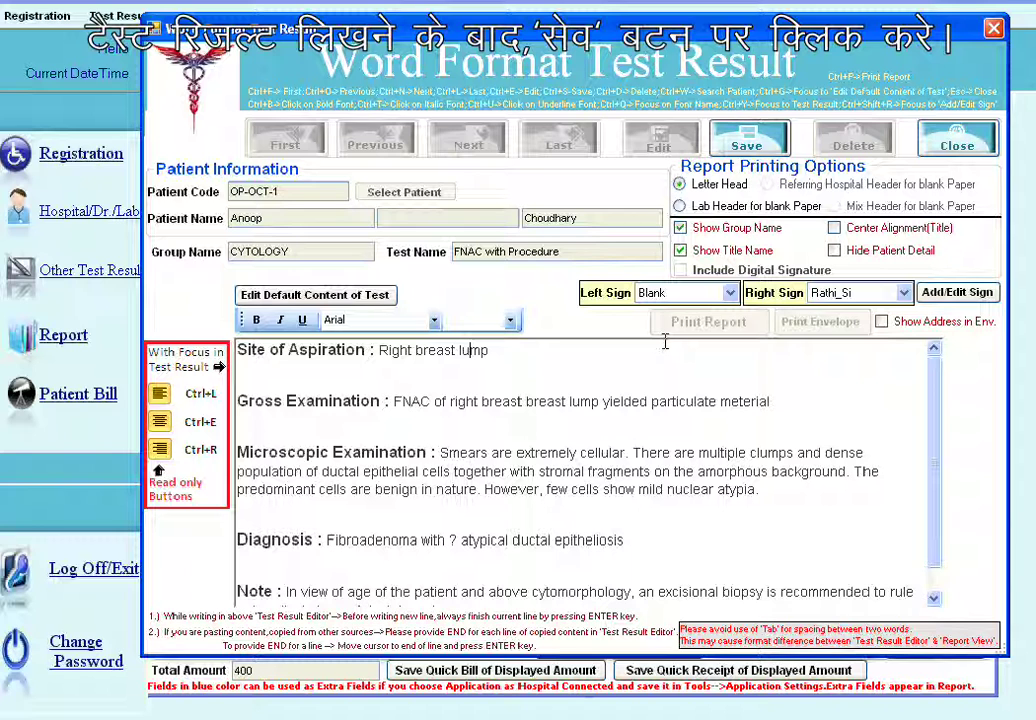
{"action": "left_click", "coordinate": [729, 148]}
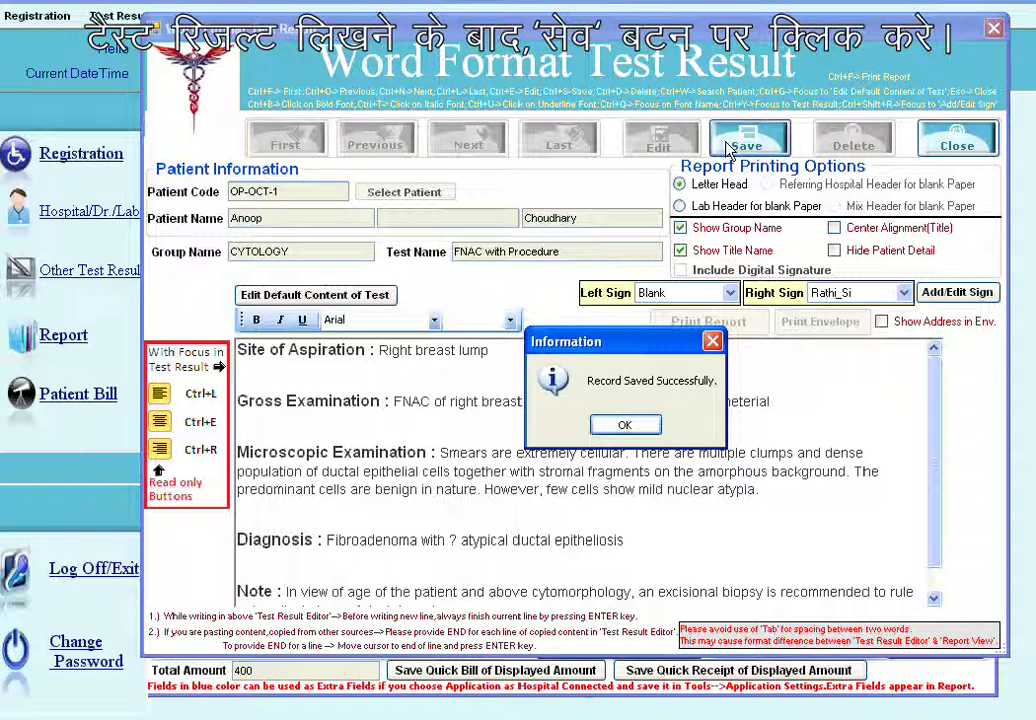
{"action": "left_click", "coordinate": [626, 426]}
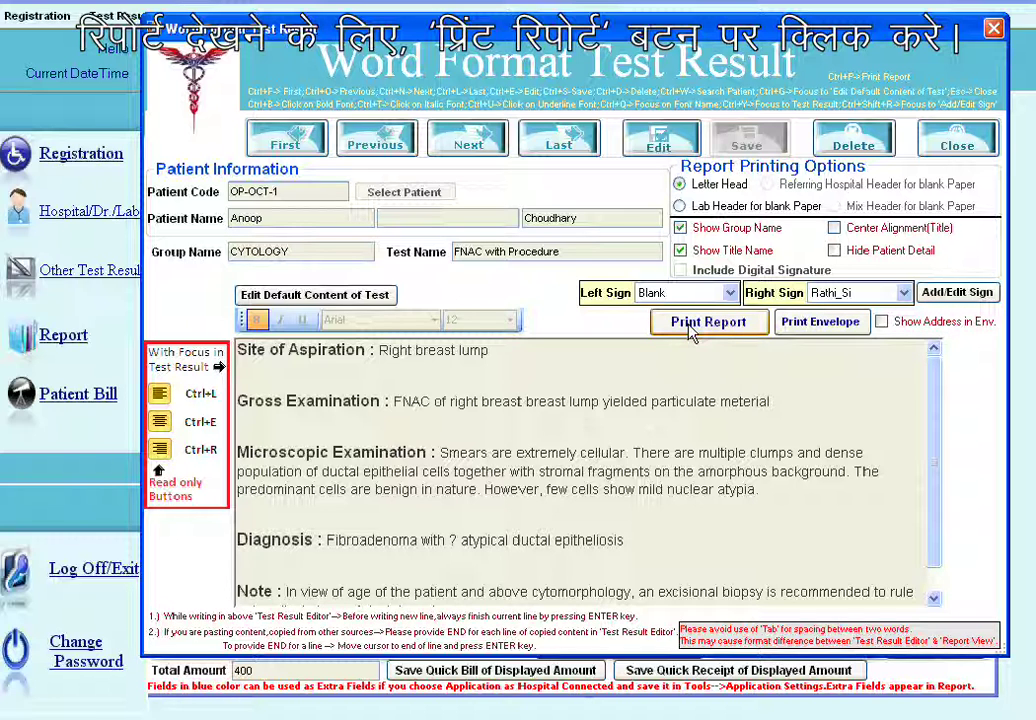
{"action": "left_click", "coordinate": [690, 330]}
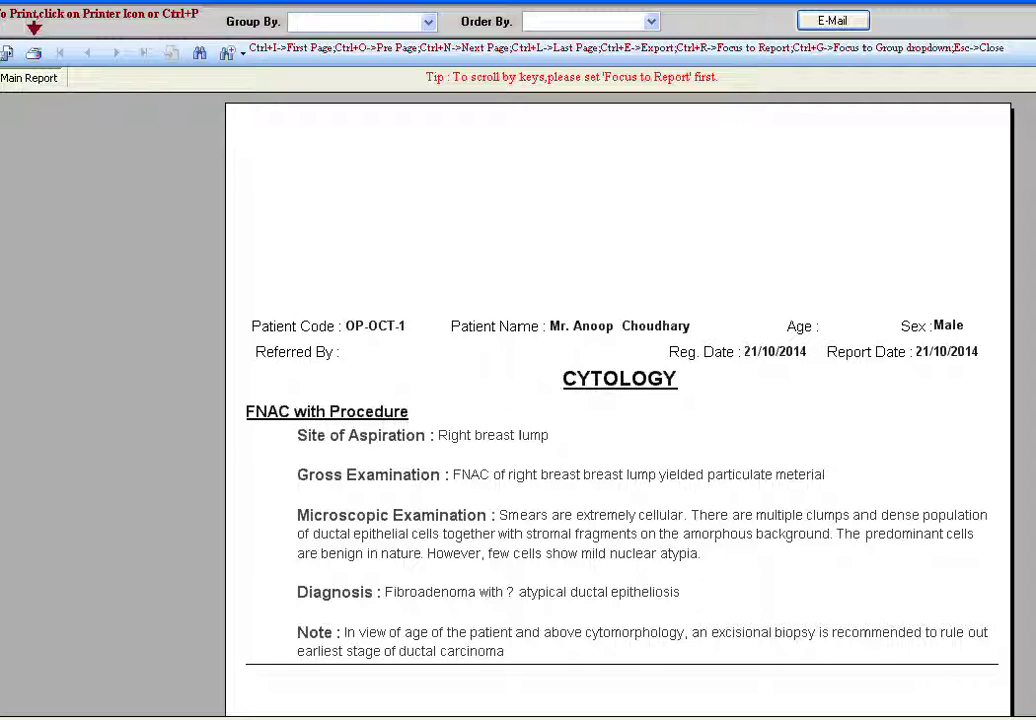
{"action": "scroll", "coordinate": [930, 185], "scroll_direction": "down", "scroll_amount": 1}
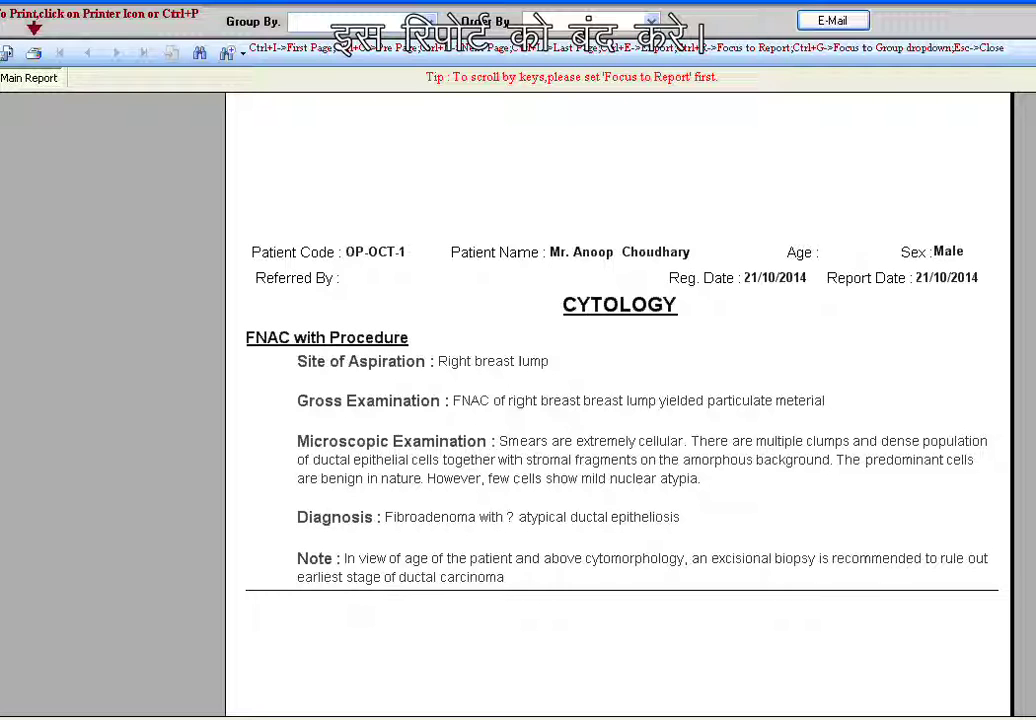
{"action": "key", "text": "Escape"}
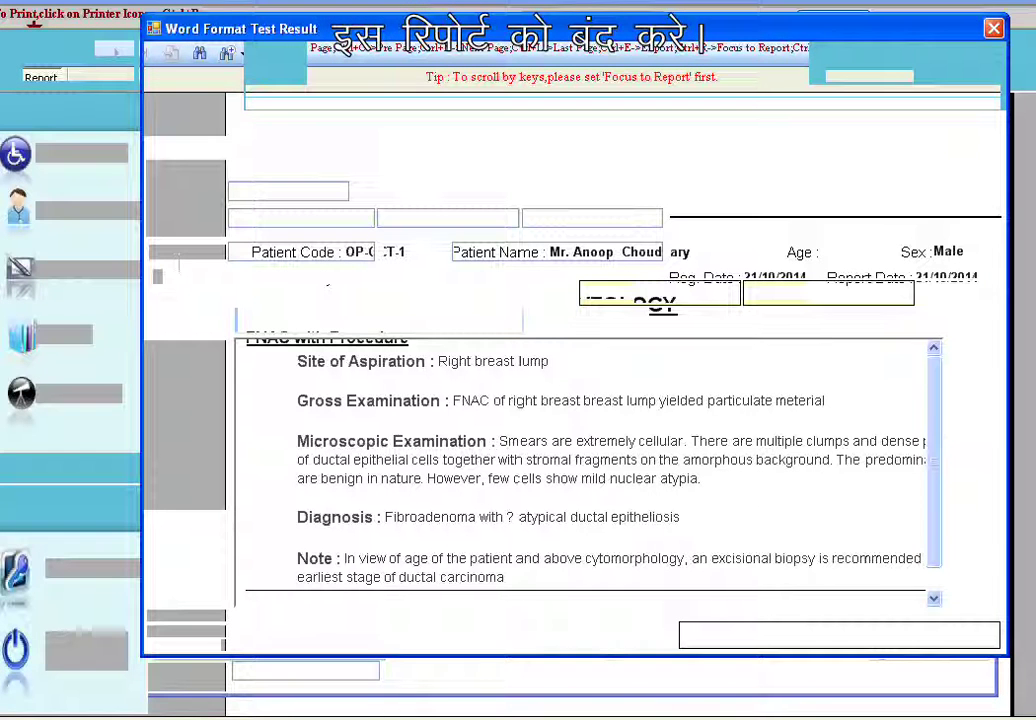